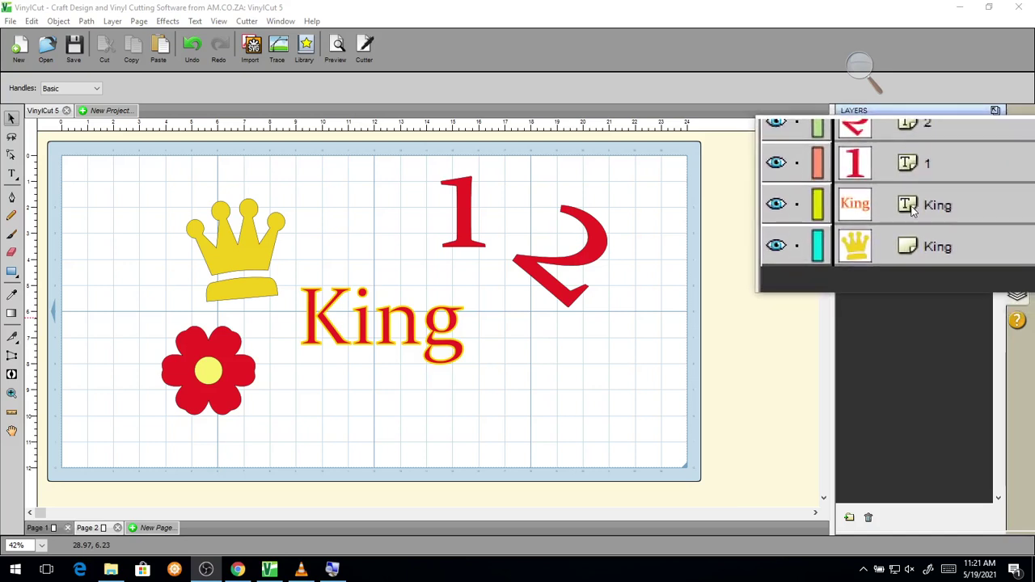
Delete the letter i from the King text object and enter it again.
{"action": "left_click", "coordinate": [12, 175]}
{"action": "left_click", "coordinate": [368, 329]}
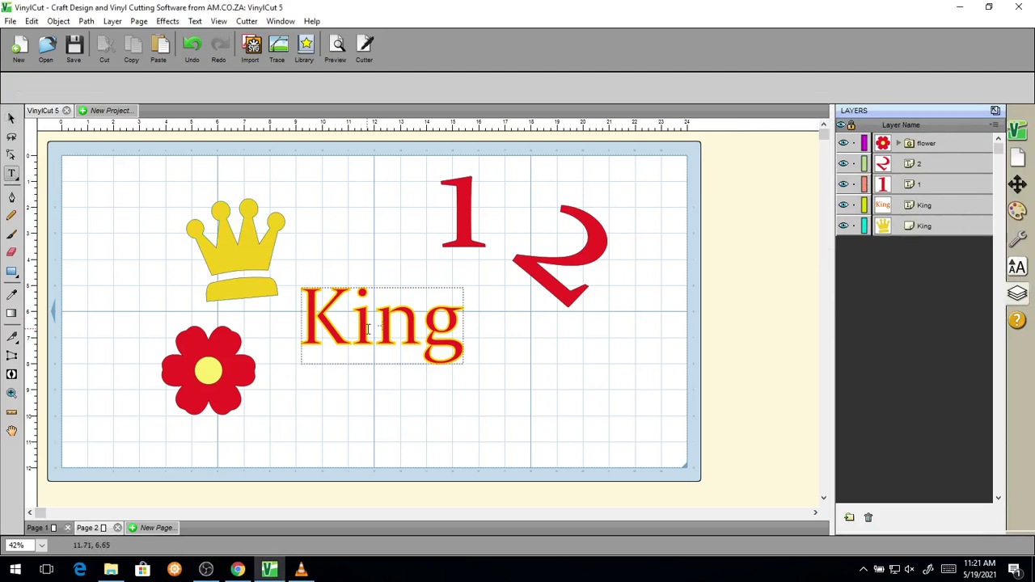
{"action": "key", "text": "BackSpace"}
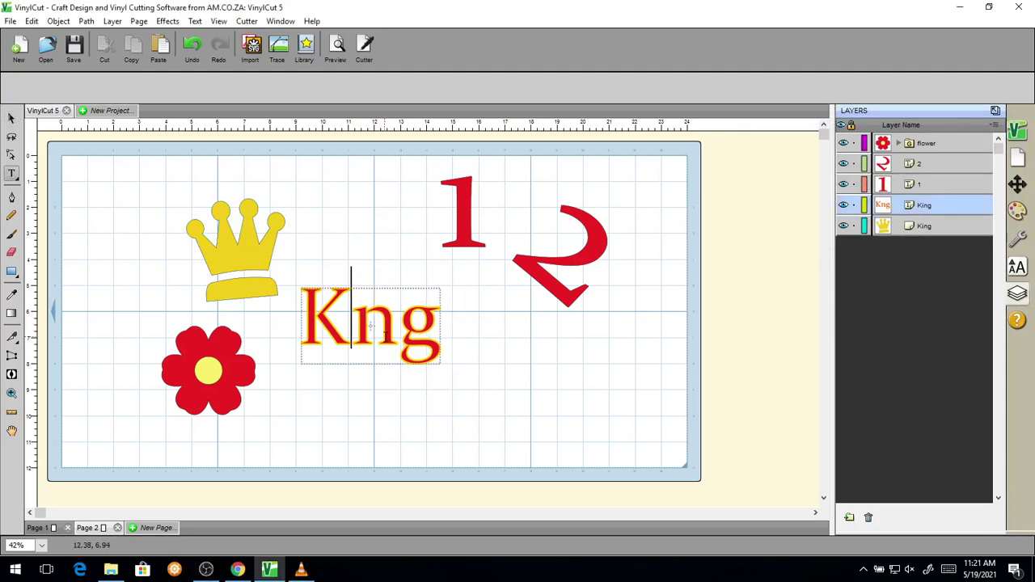
{"action": "type", "text": "i"}
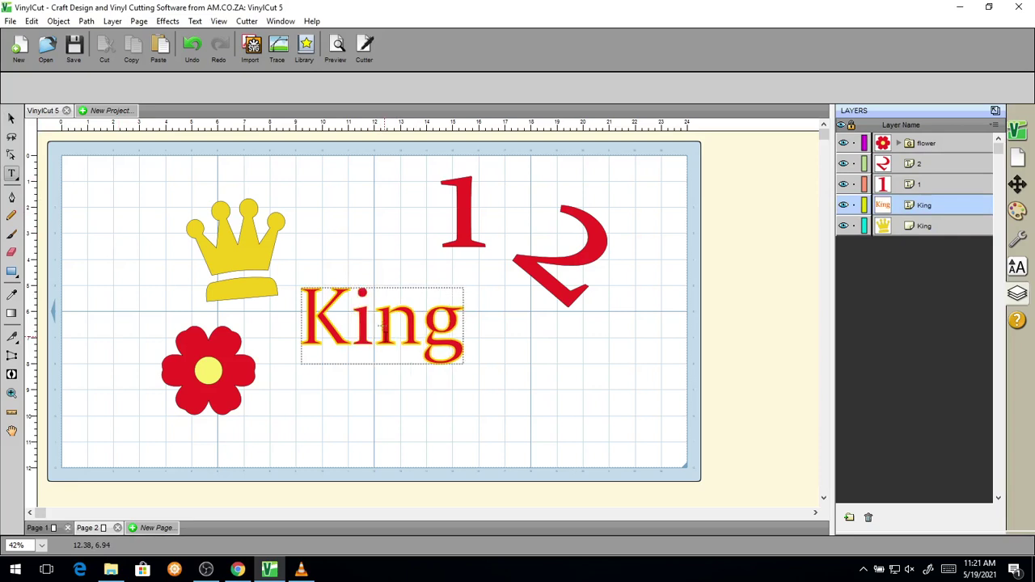
{"action": "left_click", "coordinate": [12, 118]}
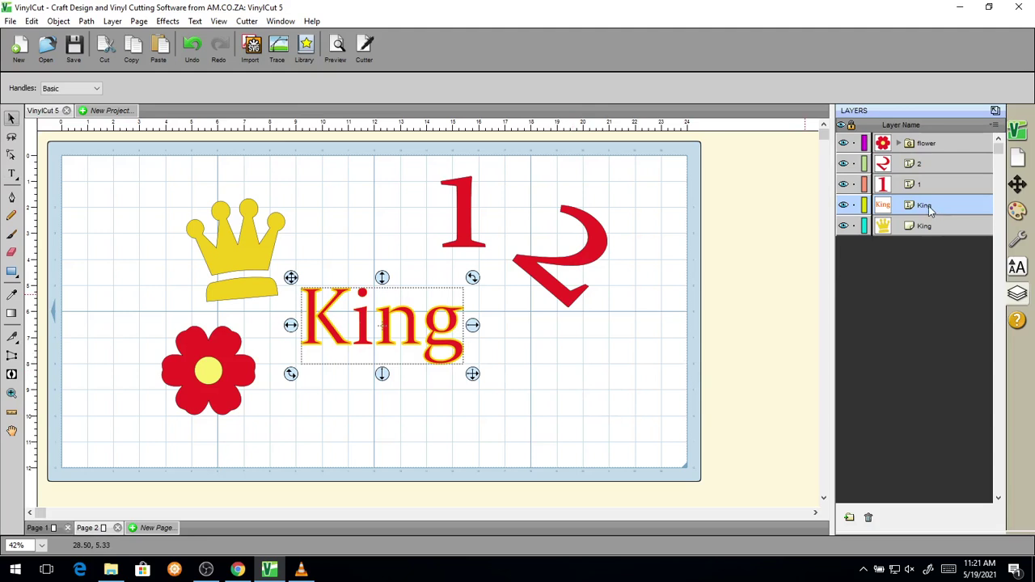
Move the number 1 slightly closer to the number 2 on the page.
{"action": "key", "text": "super+plus"}
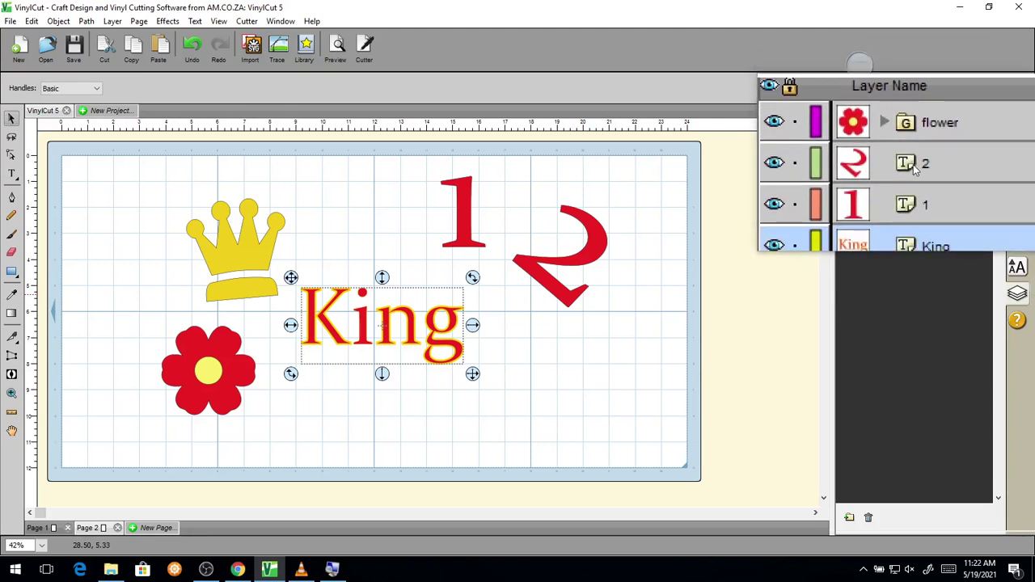
{"action": "key", "text": "super+Escape"}
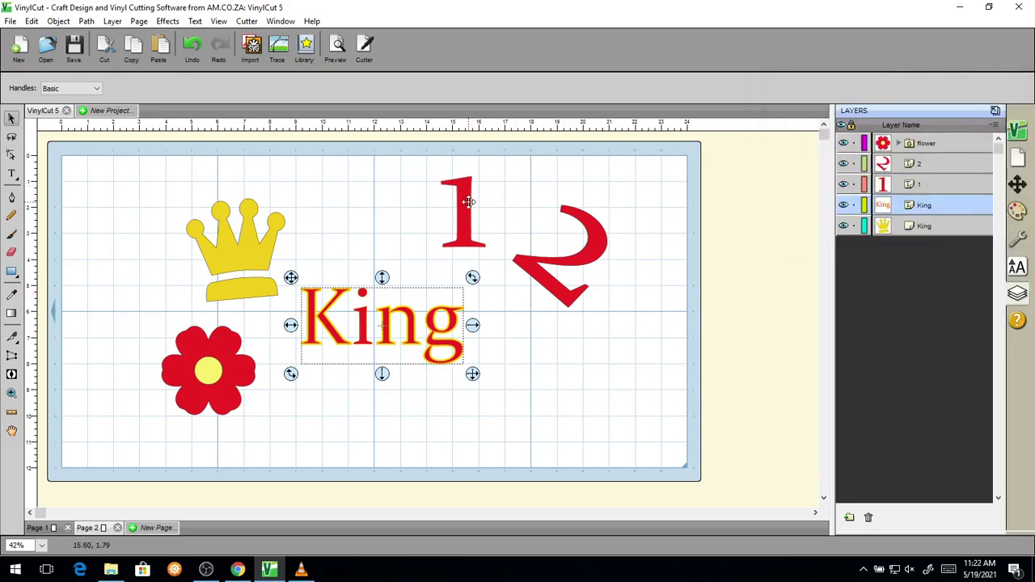
{"action": "left_click_drag", "start_coordinate": [469, 202], "coordinate": [540, 211]}
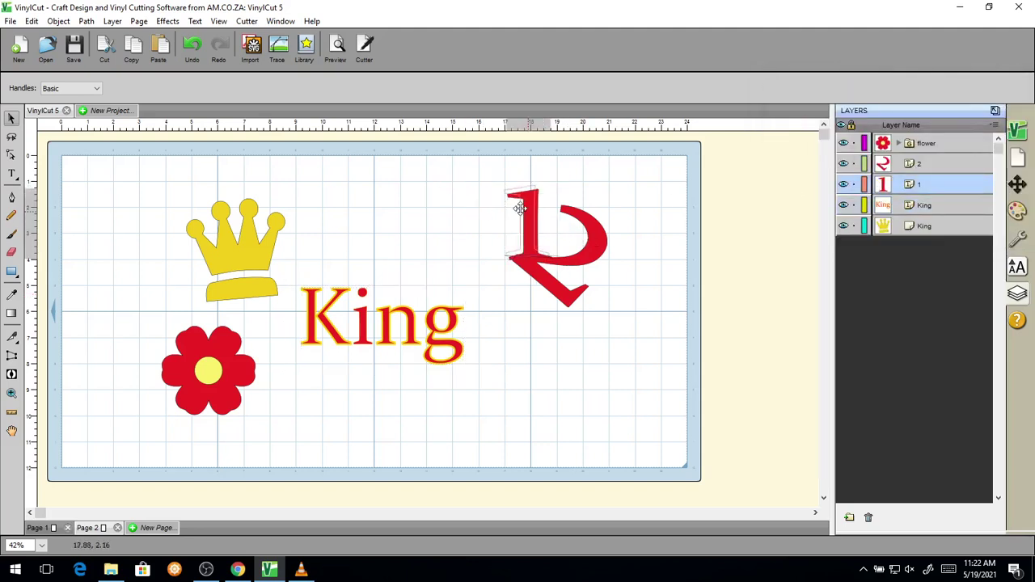
{"action": "key", "text": "ctrl+z"}
Select the numbers 1 and 2 together and group them.
{"action": "left_click", "coordinate": [594, 226], "text": "shift"}
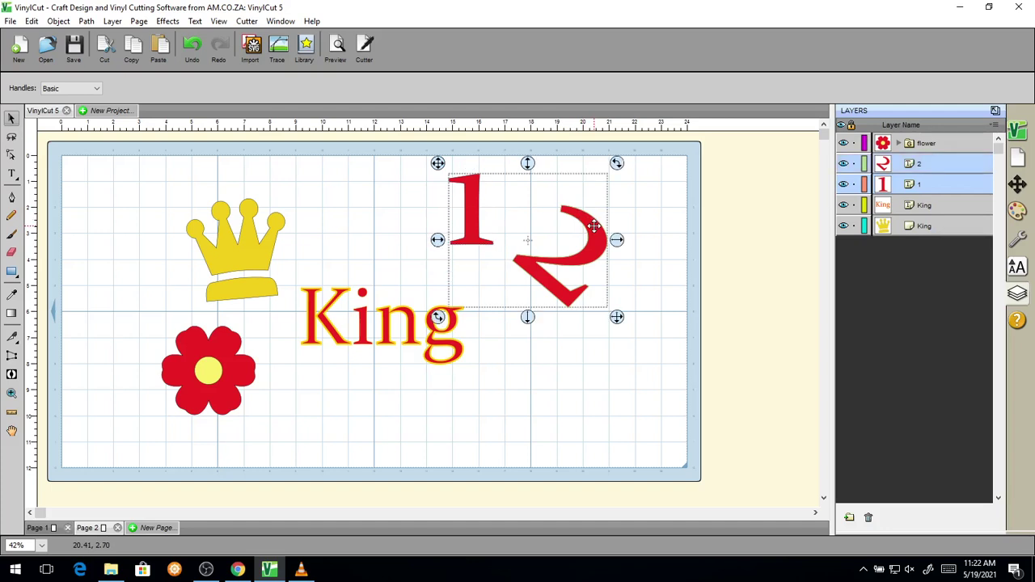
{"action": "left_click", "coordinate": [651, 335]}
{"action": "left_click_drag", "start_coordinate": [650, 336], "coordinate": [407, 152]}
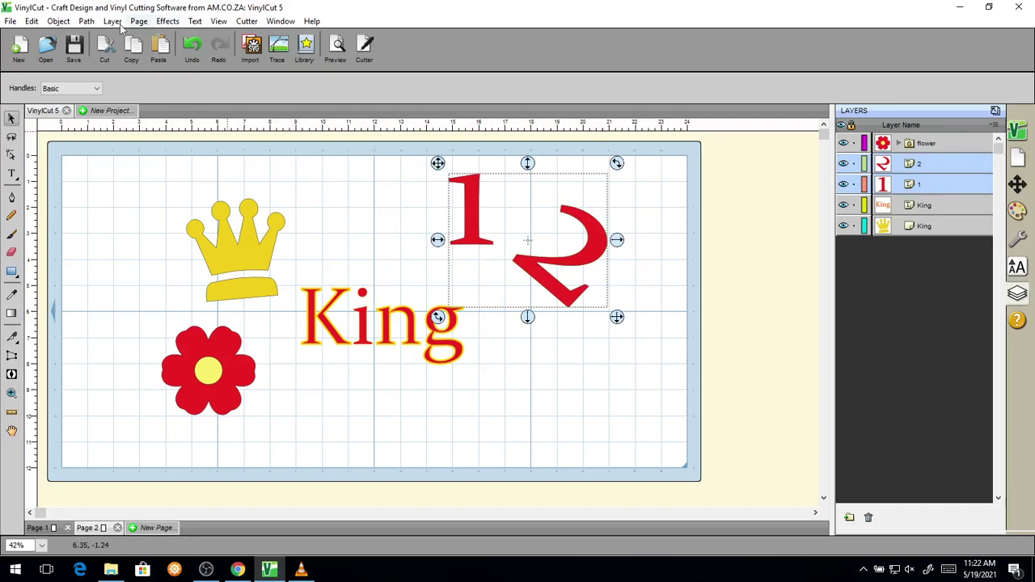
{"action": "key", "text": "super+plus"}
{"action": "left_click", "coordinate": [61, 22]}
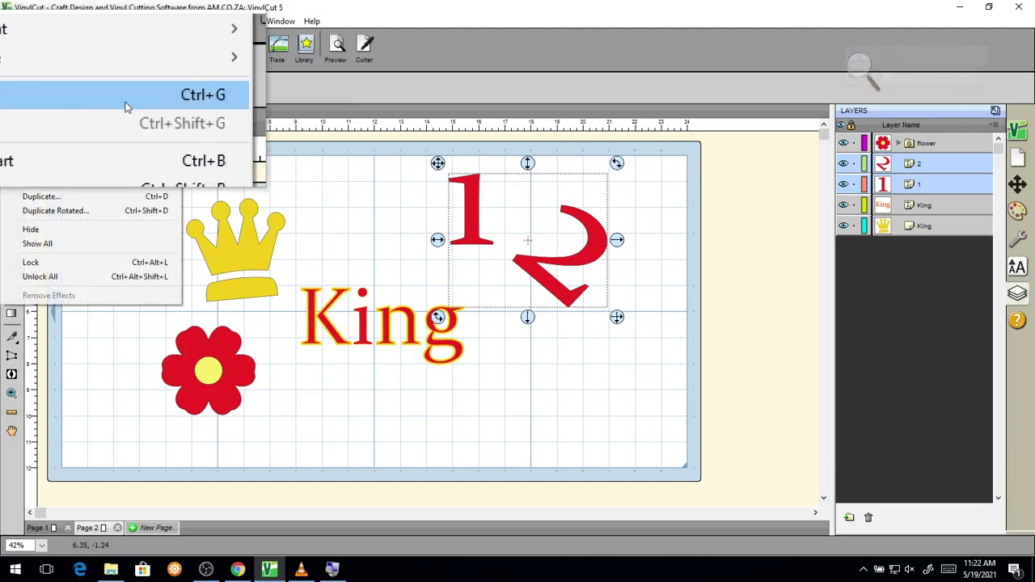
{"action": "left_click", "coordinate": [56, 102]}
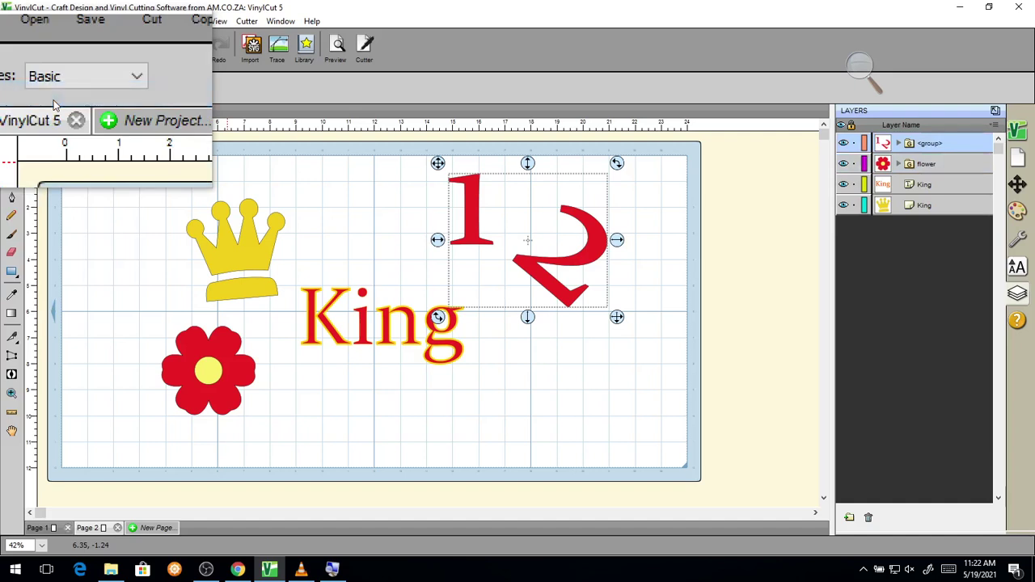
{"action": "key", "text": "super+Escape"}
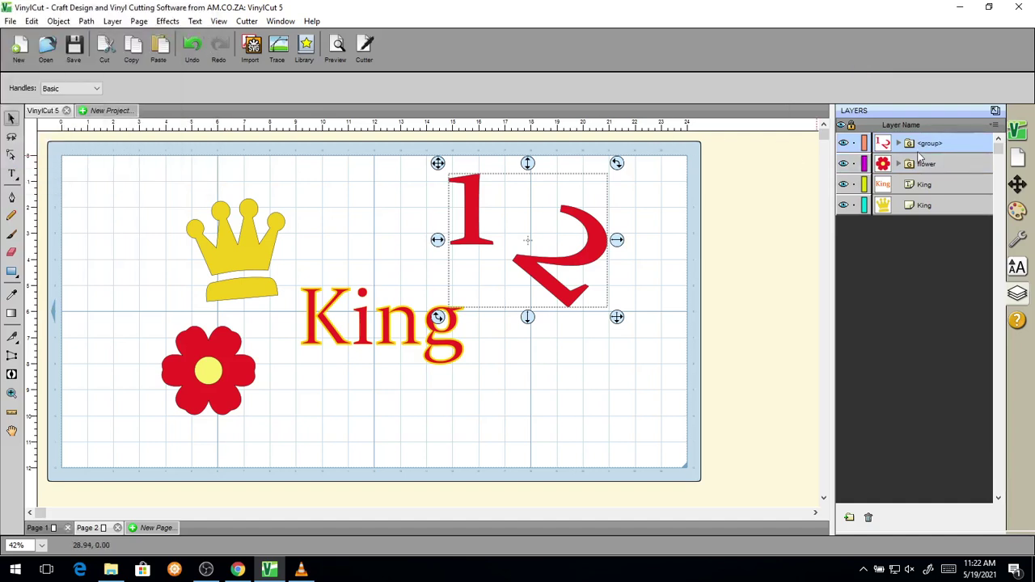
Expand the new group in the layer list to inspect its member layers, and collapse it again.
{"action": "key", "text": "super+plus"}
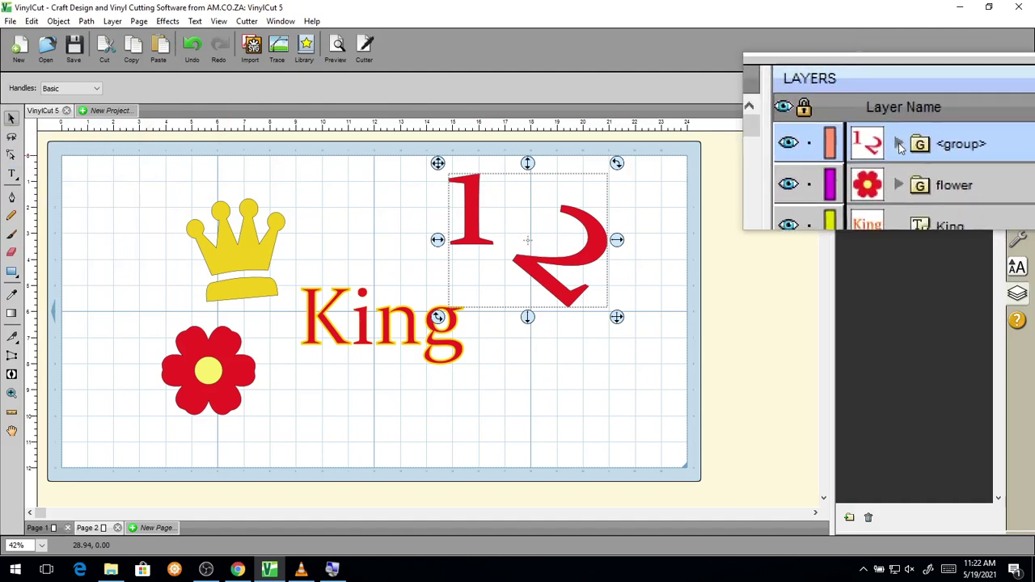
{"action": "left_click", "coordinate": [900, 145]}
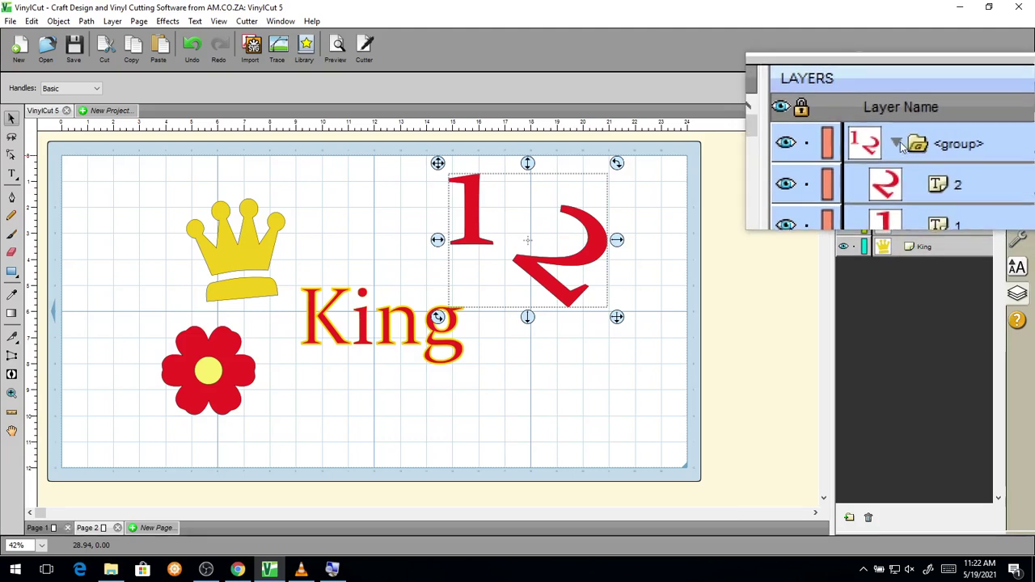
{"action": "left_click", "coordinate": [902, 156]}
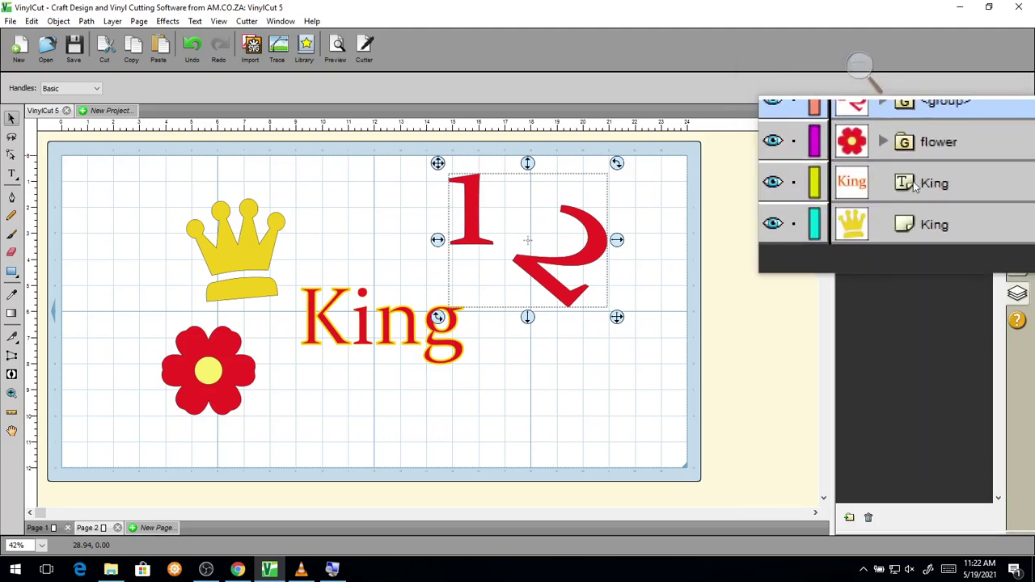
{"action": "key", "text": "super+Escape"}
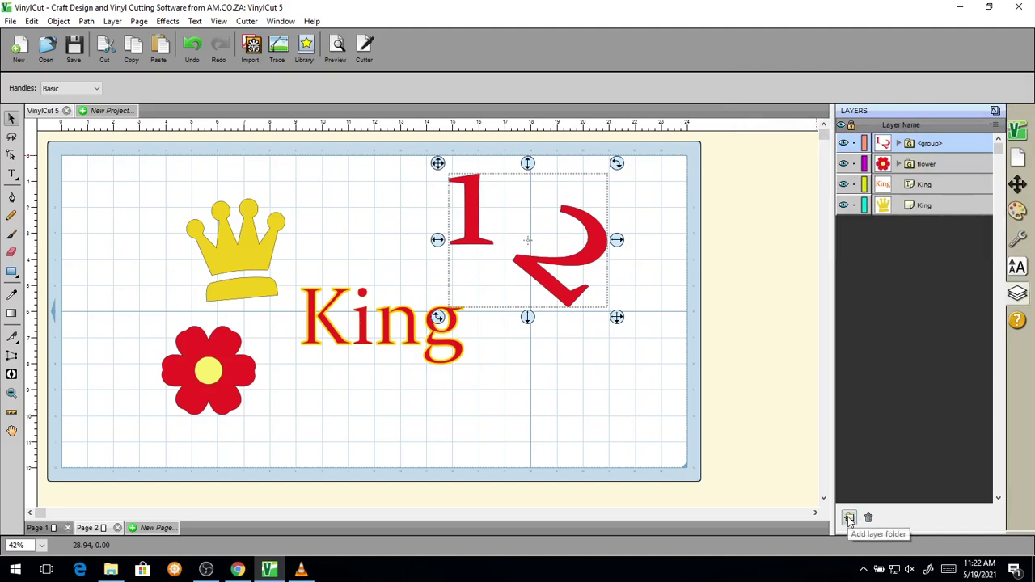
Add a new layer folder and rename it Graphics.
{"action": "key", "text": "super+plus"}
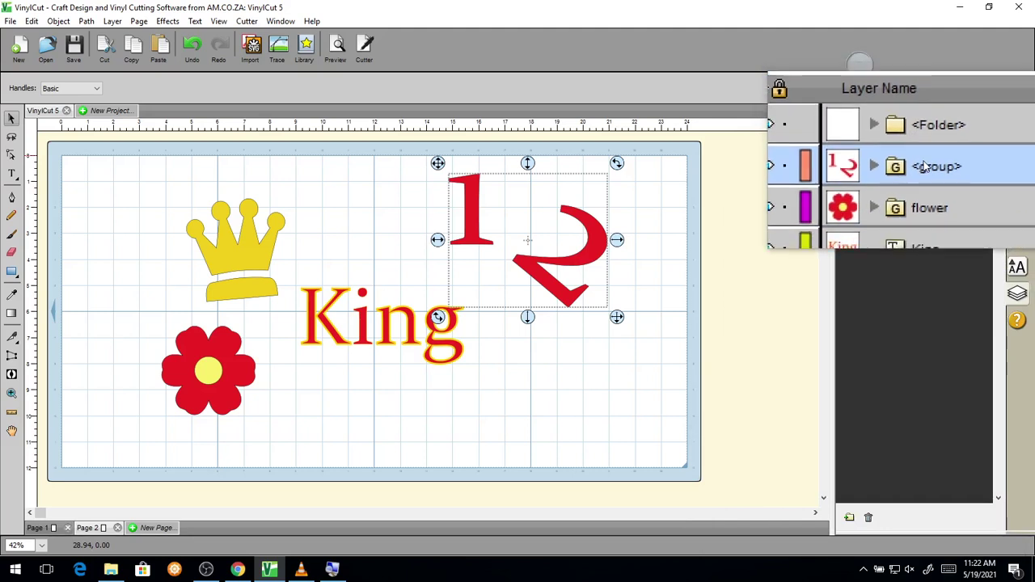
{"action": "key", "text": "super+Escape"}
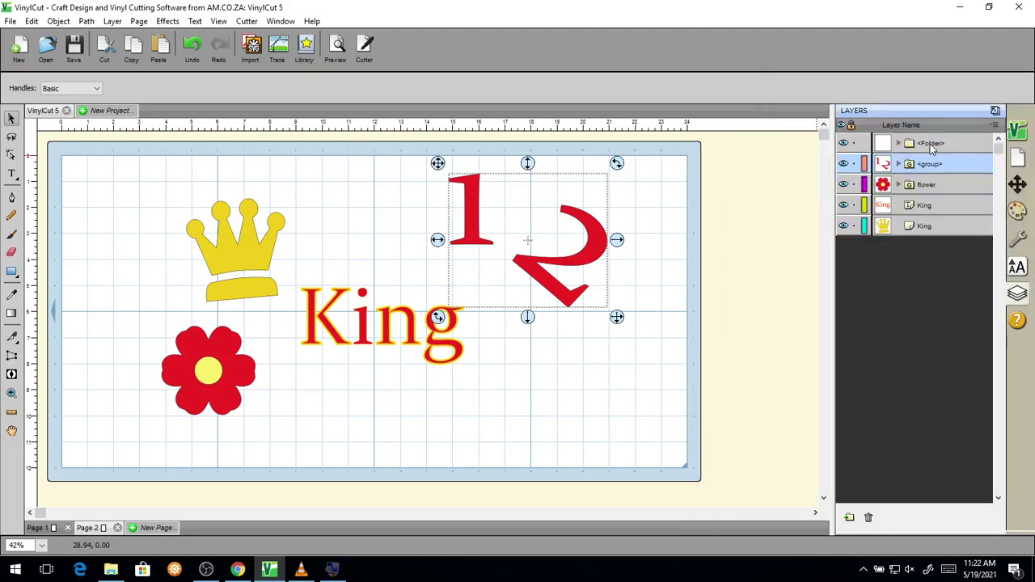
{"action": "double_click", "coordinate": [929, 144]}
{"action": "left_click_drag", "start_coordinate": [500, 251], "coordinate": [452, 252]}
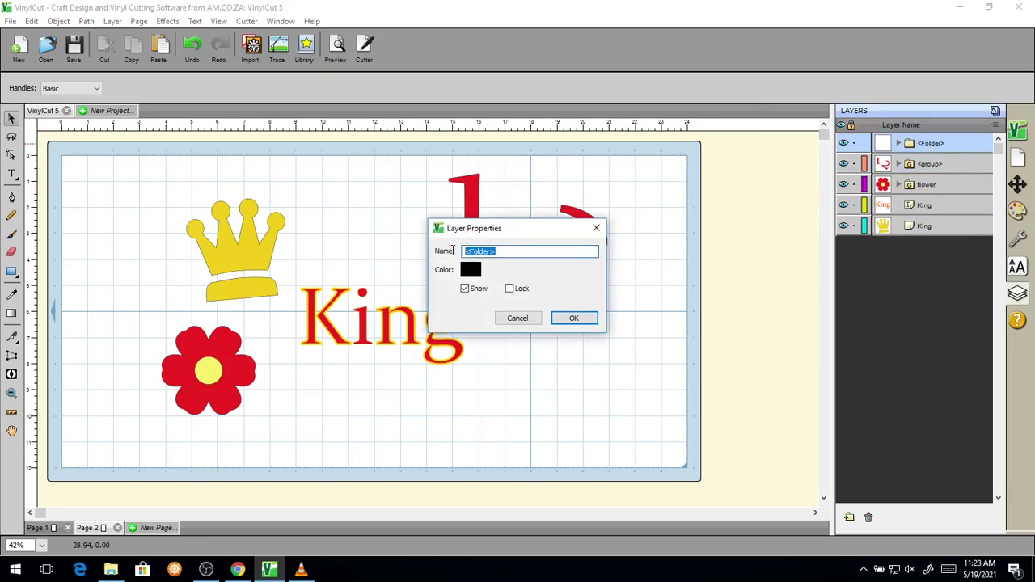
{"action": "type", "text": "Graphics"}
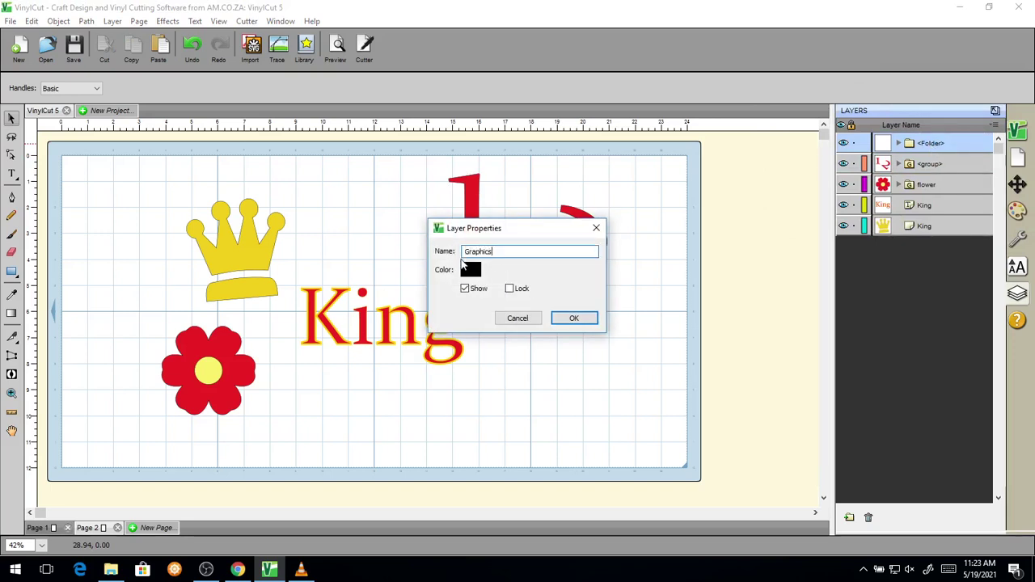
{"action": "left_click", "coordinate": [569, 319]}
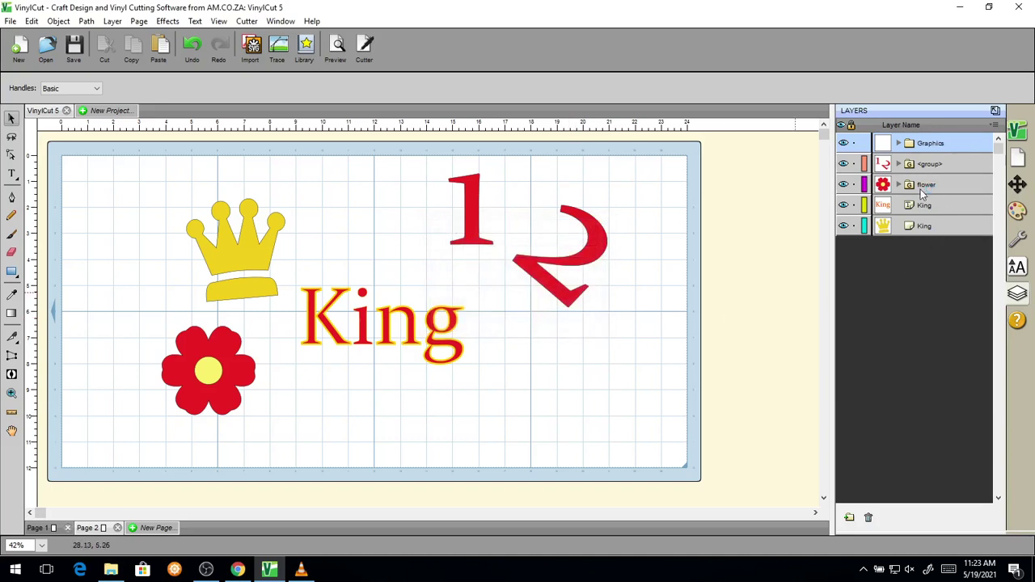
Move the King text layer into the Graphics folder.
{"action": "key", "text": "super+plus"}
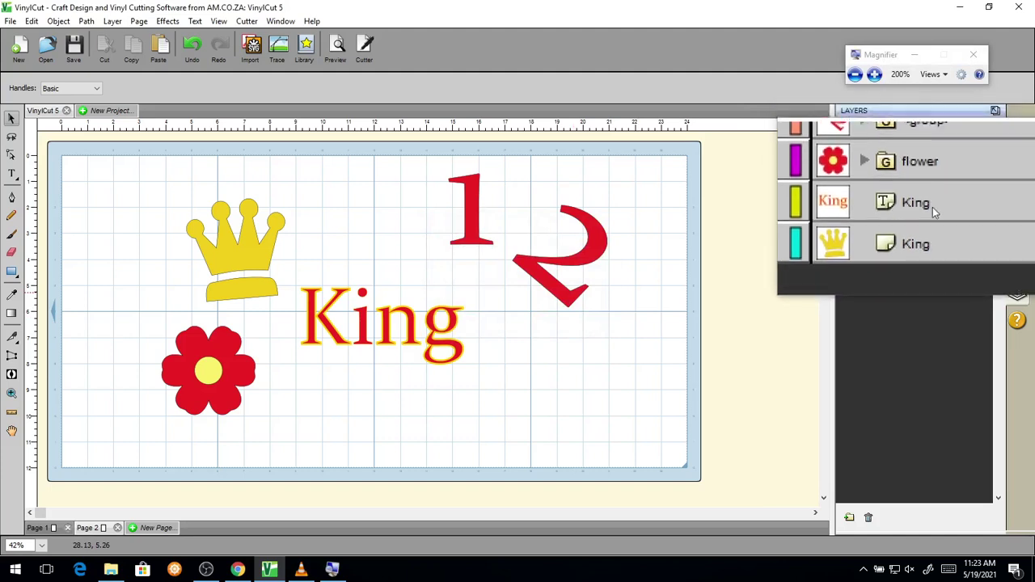
{"action": "left_click", "coordinate": [928, 209]}
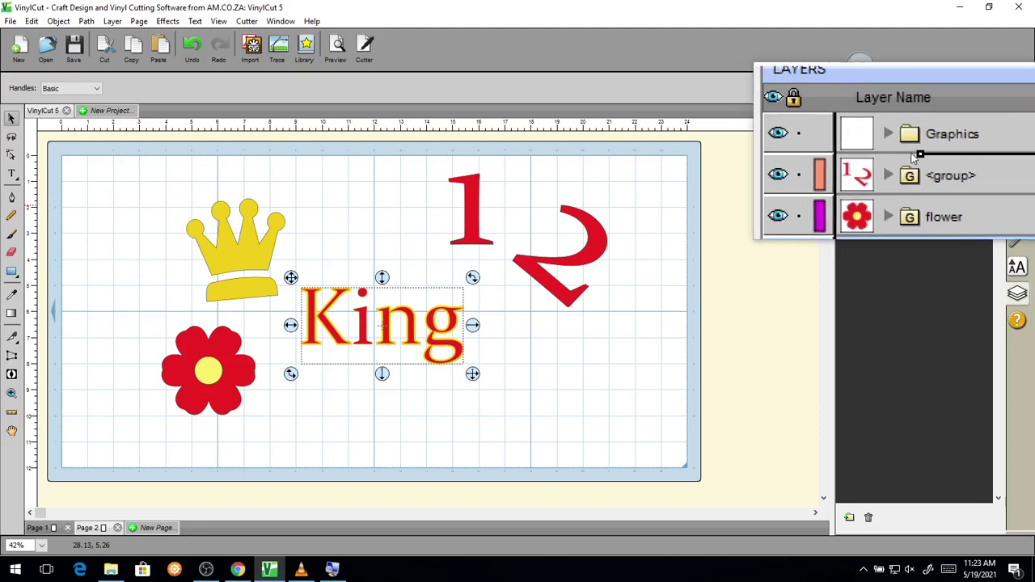
{"action": "left_click_drag", "start_coordinate": [912, 158], "coordinate": [916, 153]}
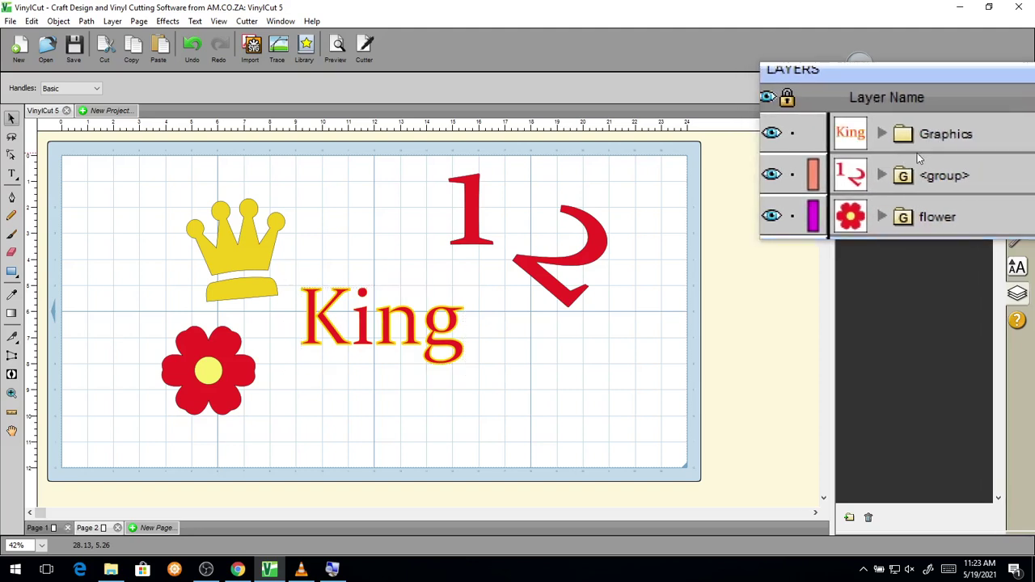
Move the group of numbers 1 and 2 into the Graphics folder below the King text, collapse the folder and clear the selection.
{"action": "left_click", "coordinate": [906, 148]}
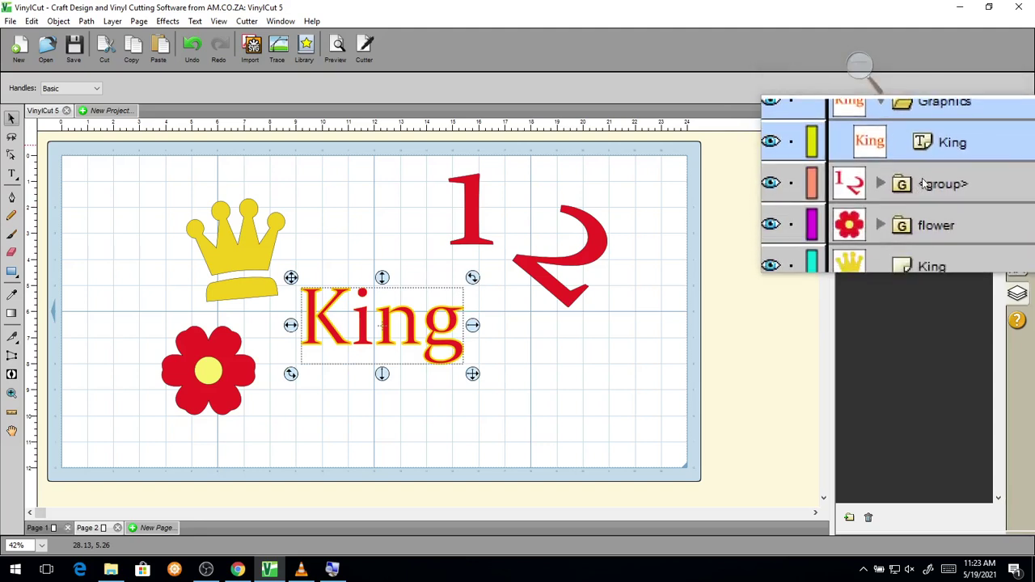
{"action": "left_click_drag", "start_coordinate": [920, 176], "coordinate": [924, 175]}
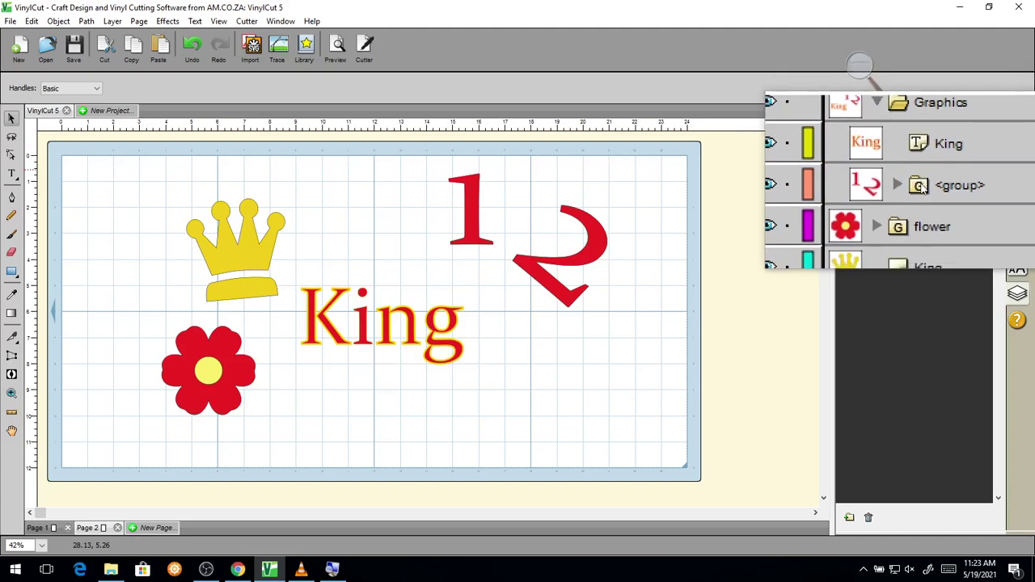
{"action": "left_click", "coordinate": [897, 144]}
{"action": "key", "text": "super+Escape"}
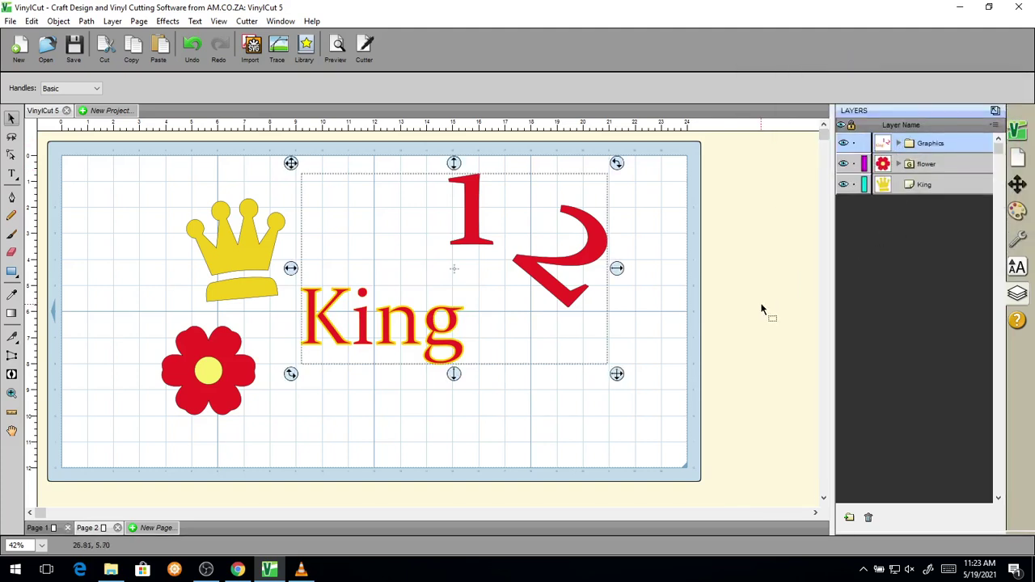
{"action": "left_click", "coordinate": [744, 262]}
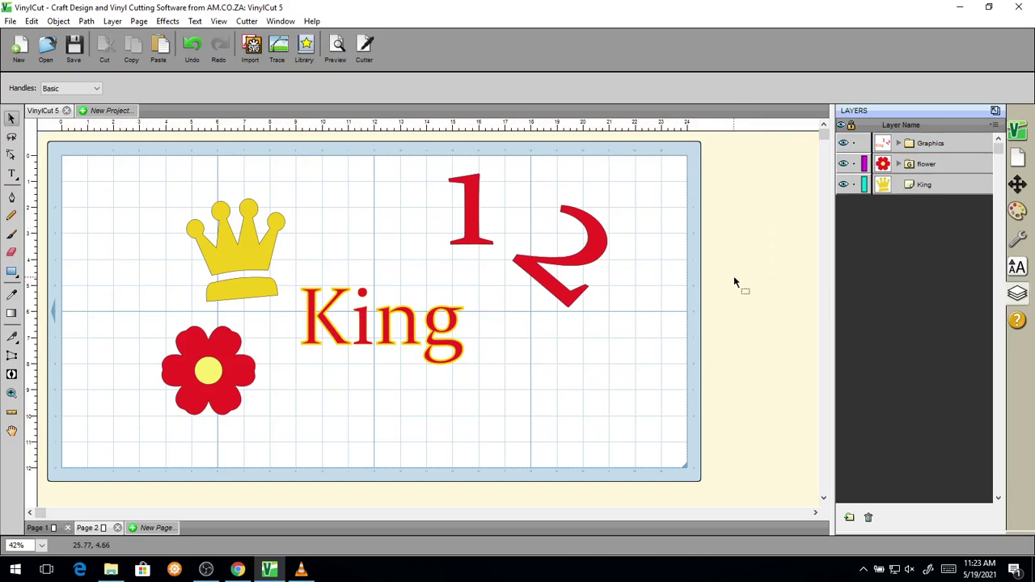
Switch to Chrome and take a magnified look at the softwaretraining.co.za web address.
{"action": "left_click", "coordinate": [238, 569]}
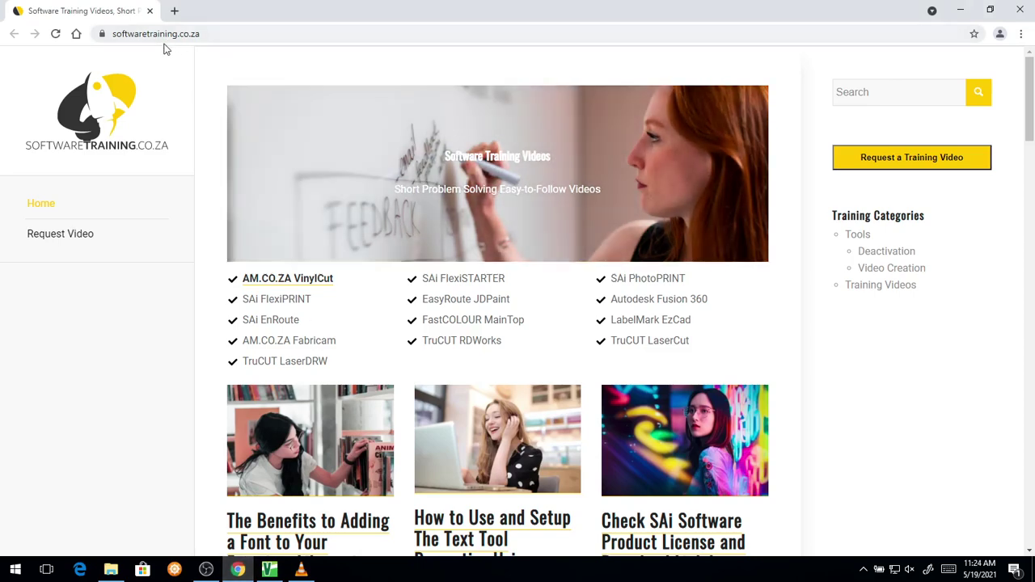
{"action": "key", "text": "super+plus"}
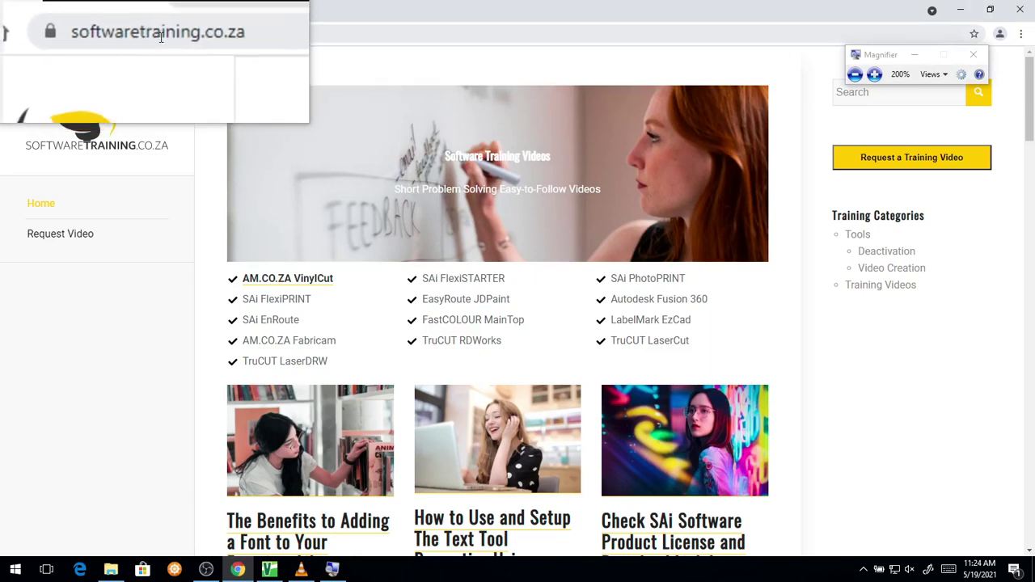
{"action": "key", "text": "super+Escape"}
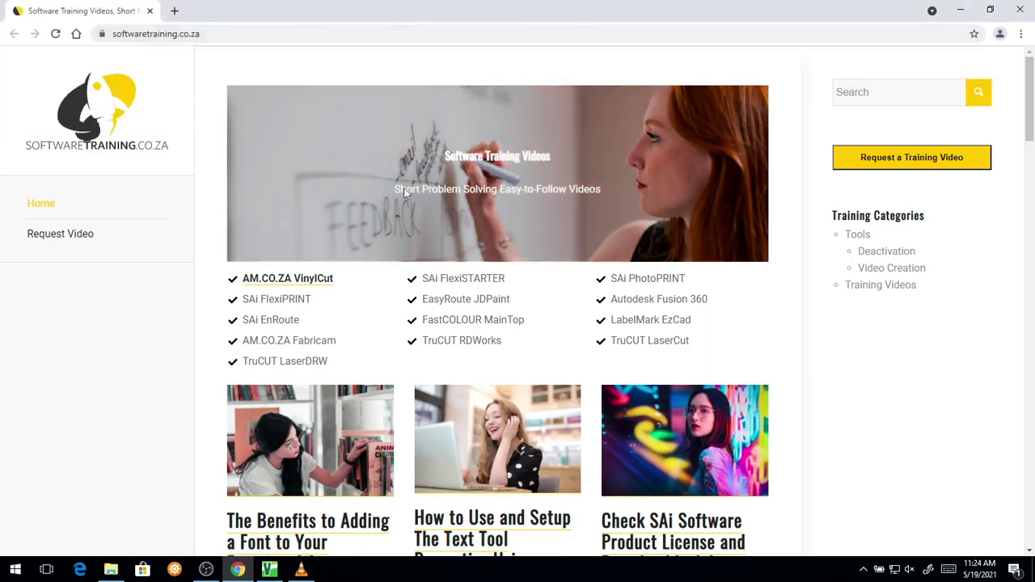